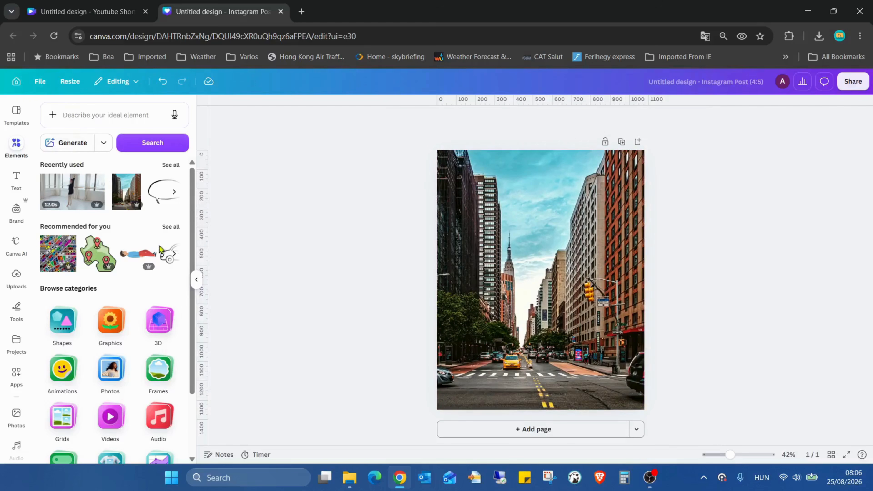
# - Add the black smartphone frame from the Devices frames to the street photo page and return to the main elements list
pyautogui.scroll(-3, 158, 246)
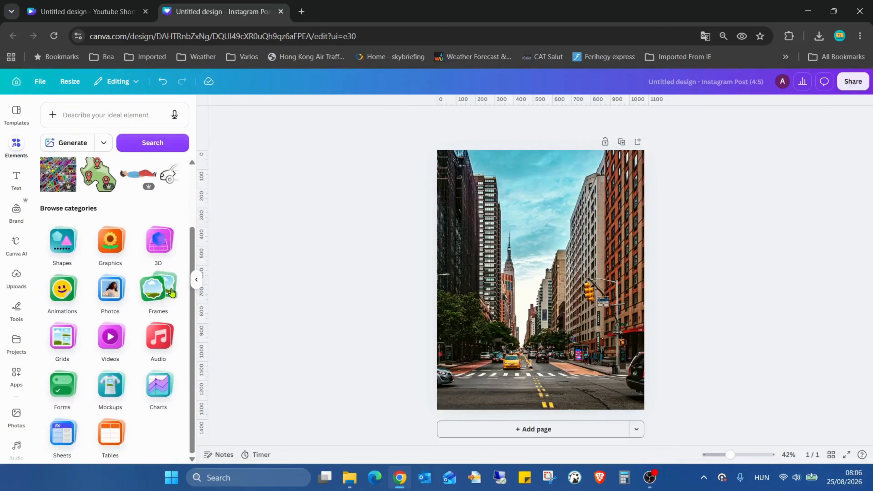
pyautogui.click(171, 292)
pyautogui.scroll(-2, 64, 265)
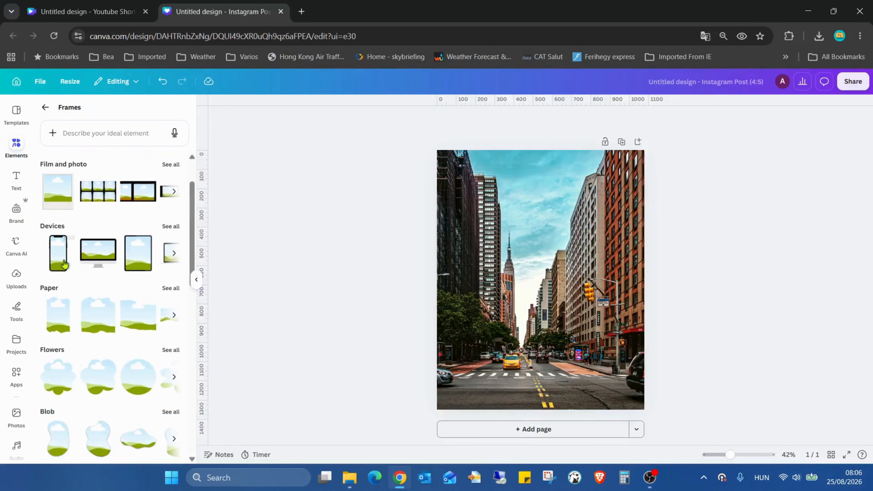
pyautogui.click(170, 226)
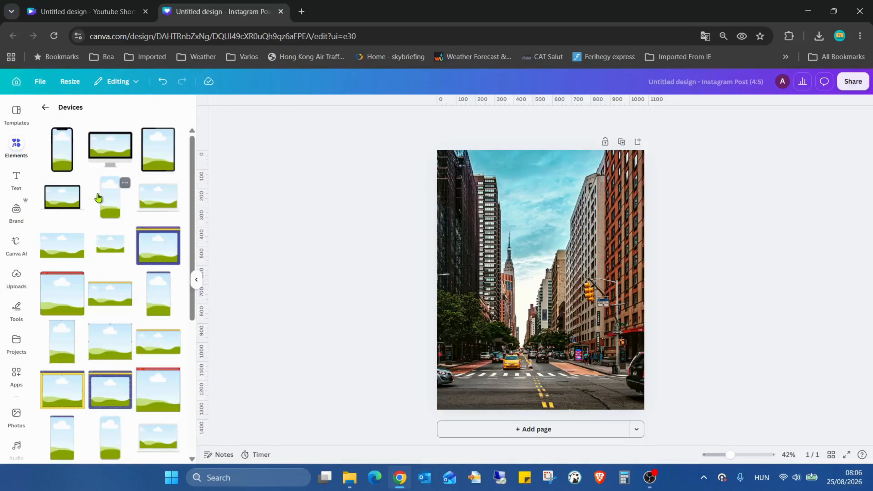
pyautogui.click(64, 165)
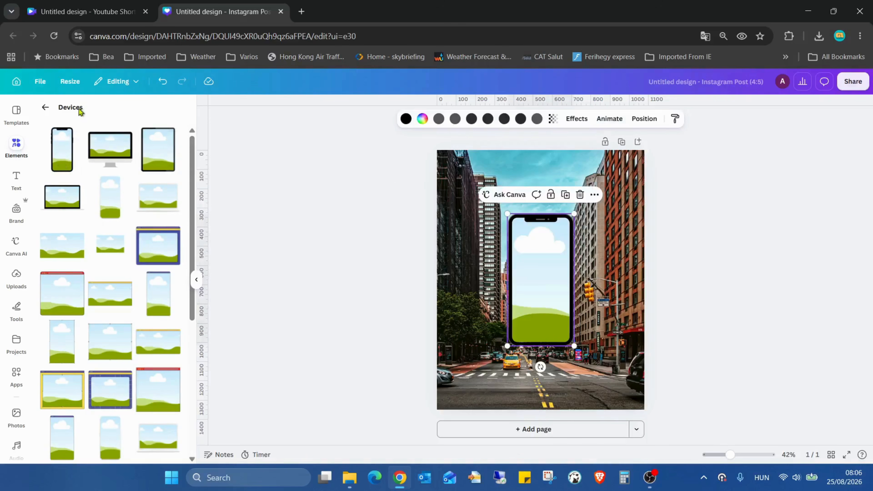
pyautogui.click(45, 107)
pyautogui.click(45, 109)
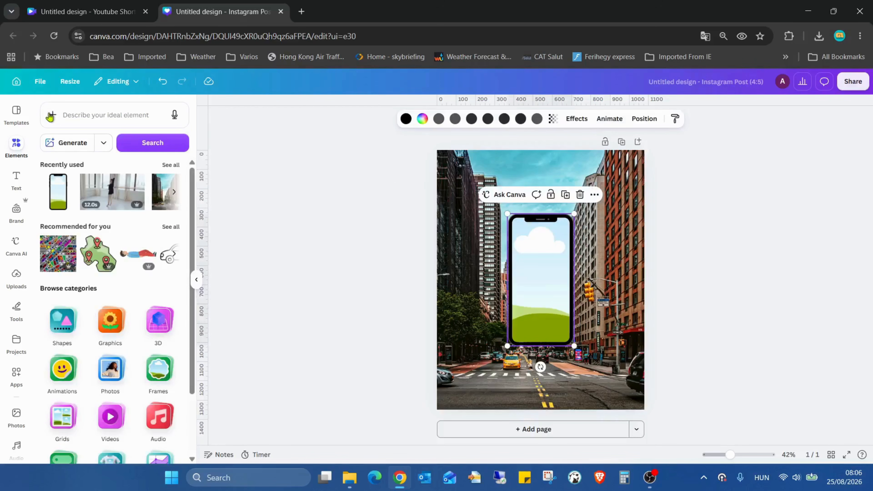
# - Move the phone frame to the lower right of the street photo and enlarge it to about 416 × 823
pyautogui.moveTo(540, 288); pyautogui.dragTo(582, 312)
pyautogui.moveTo(618, 244); pyautogui.dragTo(633, 216)
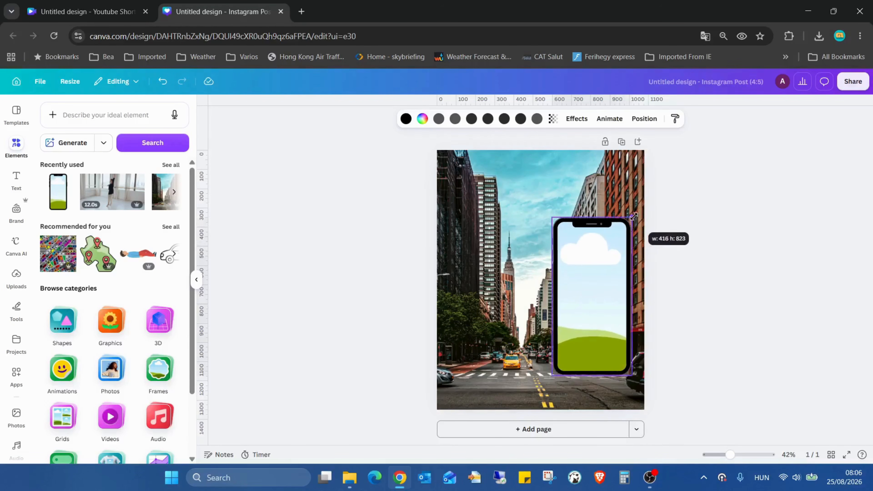
pyautogui.moveTo(615, 250); pyautogui.dragTo(604, 253)
# - Insert the recently used ballet dancer video into the phone frame and shift the clip left within it
pyautogui.click(103, 195)
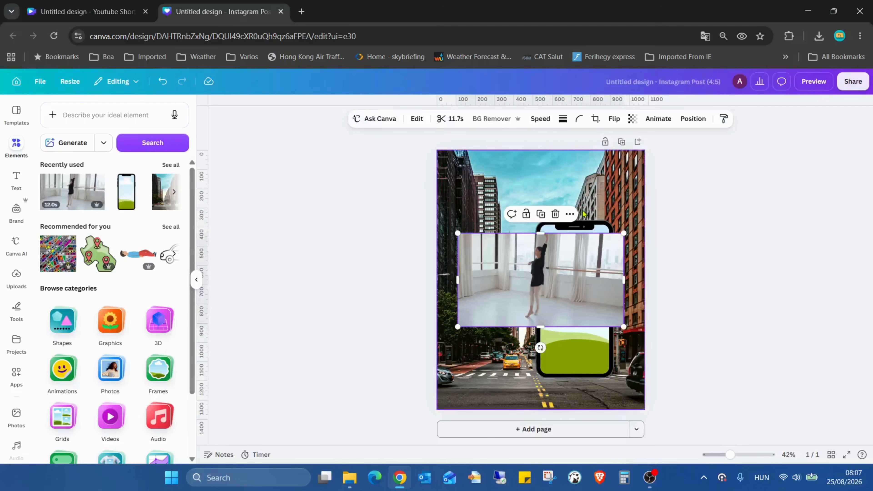
pyautogui.moveTo(578, 278); pyautogui.dragTo(568, 280)
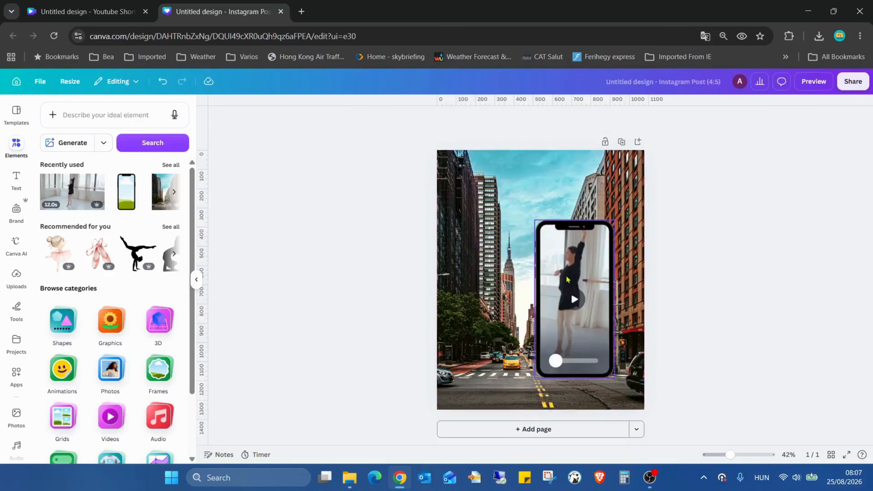
pyautogui.doubleClick(567, 273)
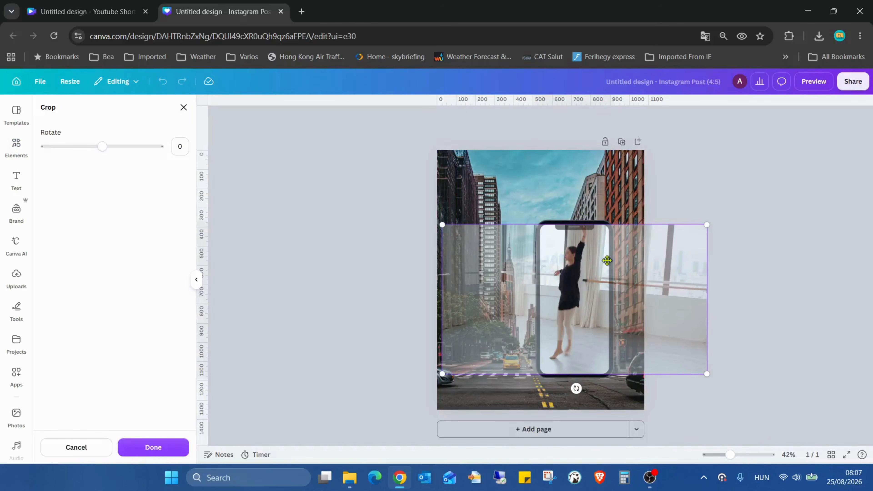
pyautogui.moveTo(643, 261); pyautogui.dragTo(606, 256)
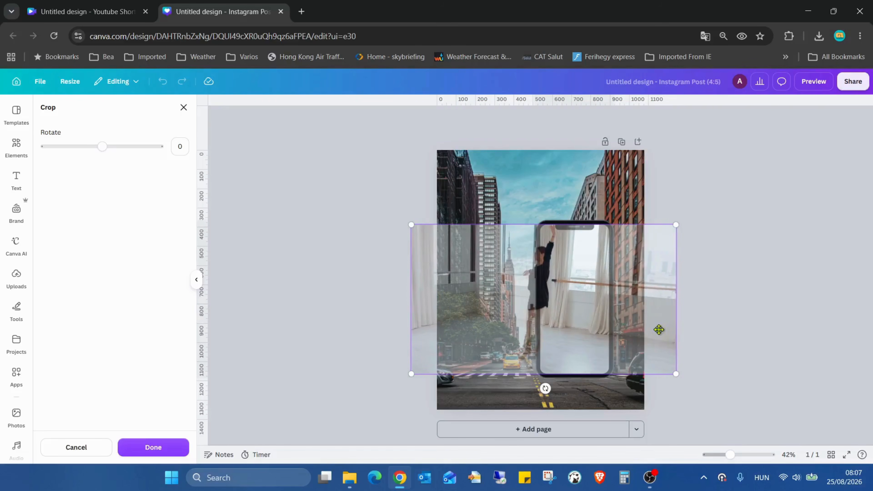
pyautogui.click(731, 359)
# - Rewind the framed dancer video to 0.0s and shift the clip further left inside the phone frame
pyautogui.click(579, 301)
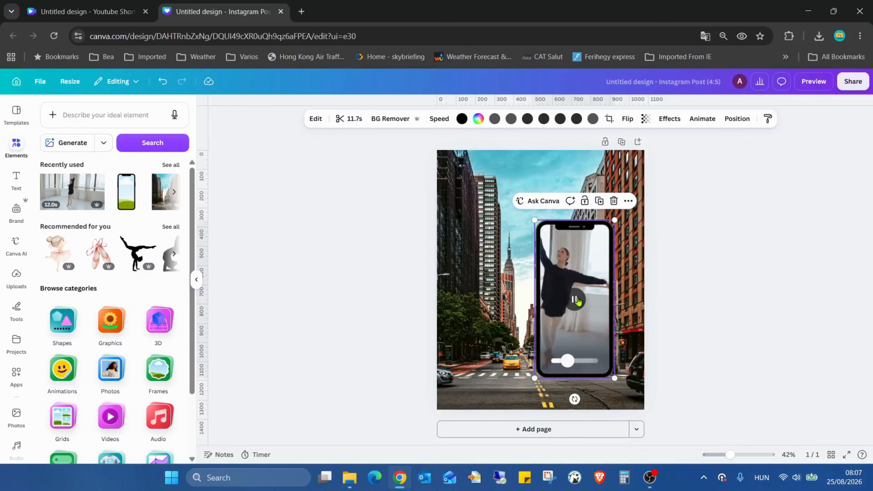
pyautogui.moveTo(575, 368); pyautogui.dragTo(556, 362)
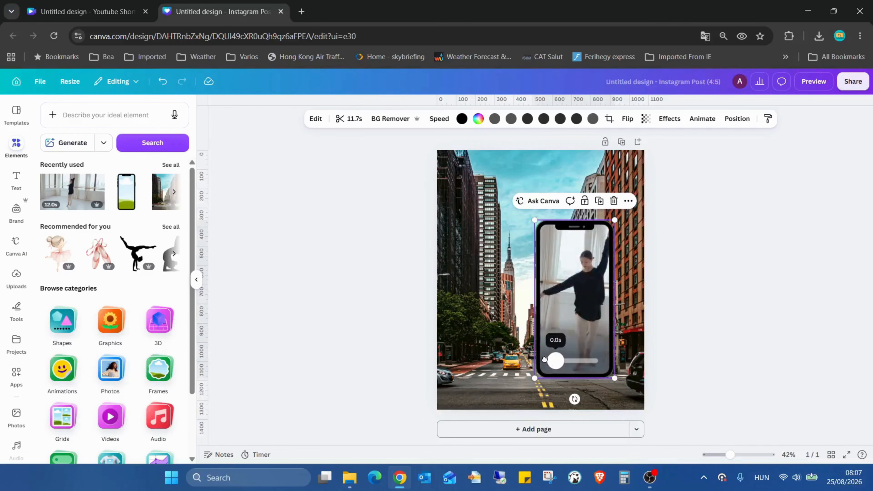
pyautogui.doubleClick(561, 275)
pyautogui.moveTo(583, 273); pyautogui.dragTo(543, 265)
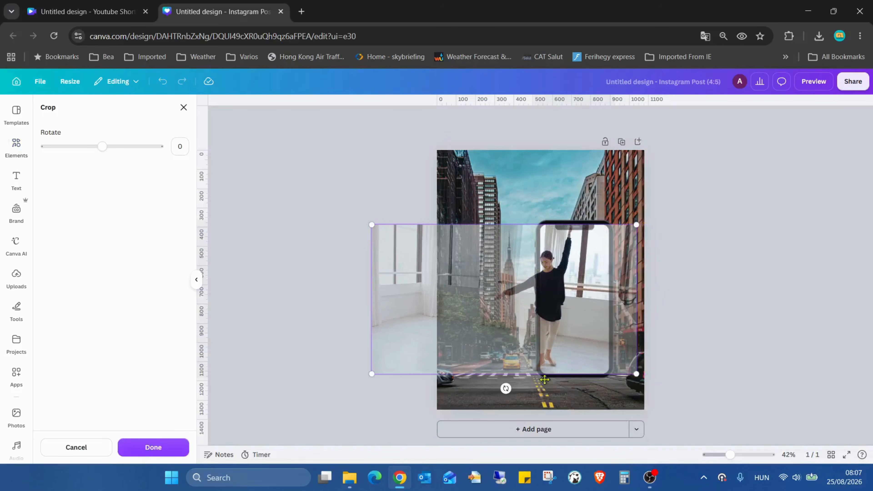
pyautogui.click(752, 324)
pyautogui.press('Escape')
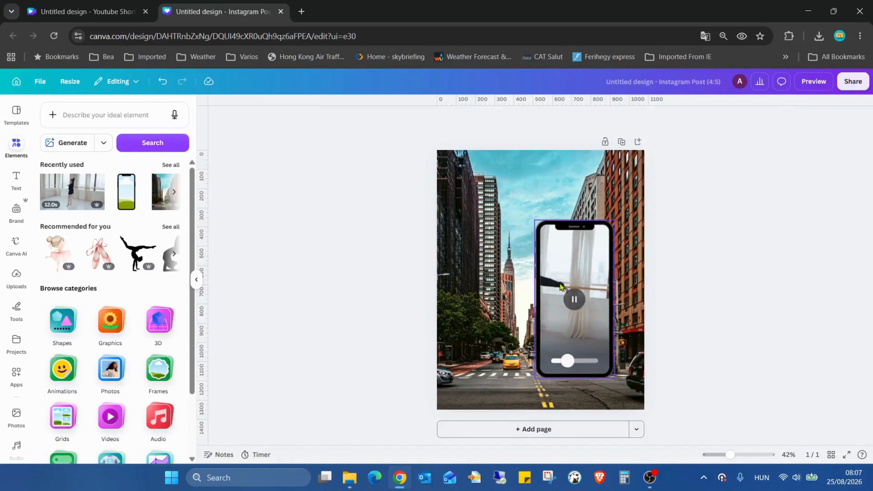
# - Show the framed video's uncropped extent and place ruler guides along its right, top and bottom edges
pyautogui.click(563, 268)
pyautogui.doubleClick(562, 268)
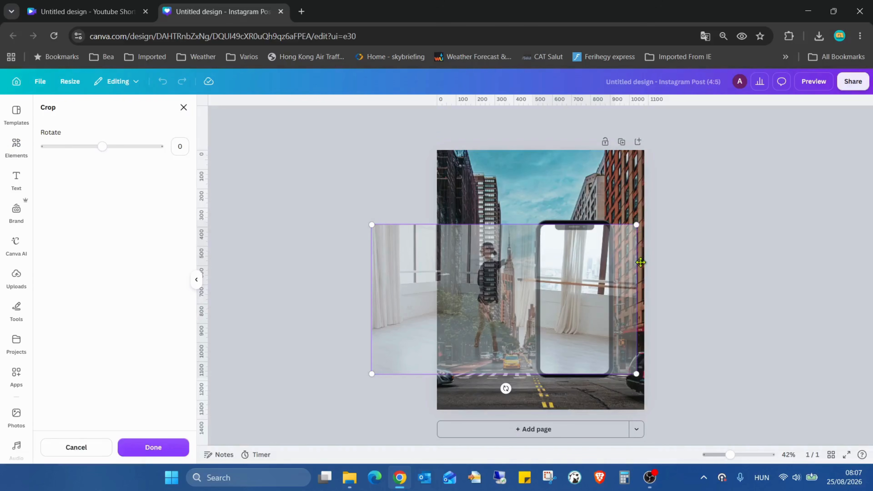
pyautogui.moveTo(200, 254); pyautogui.dragTo(637, 265)
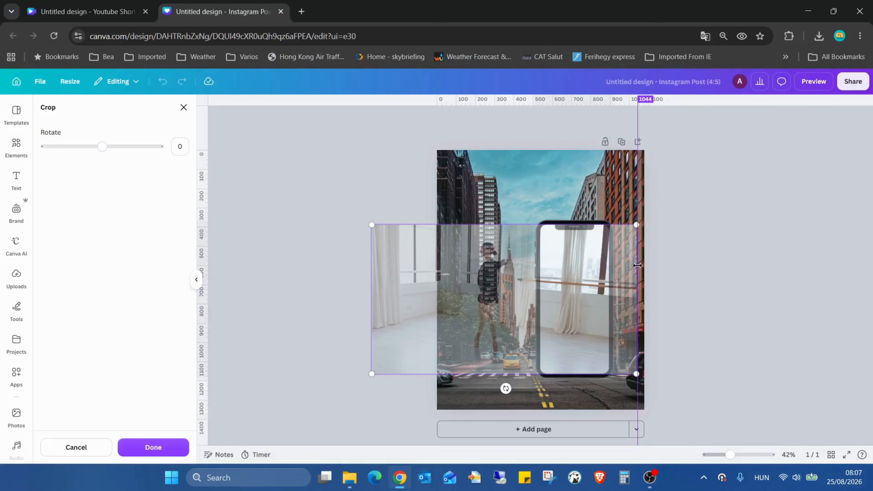
pyautogui.moveTo(637, 265); pyautogui.dragTo(637, 266)
pyautogui.moveTo(449, 100); pyautogui.dragTo(526, 376)
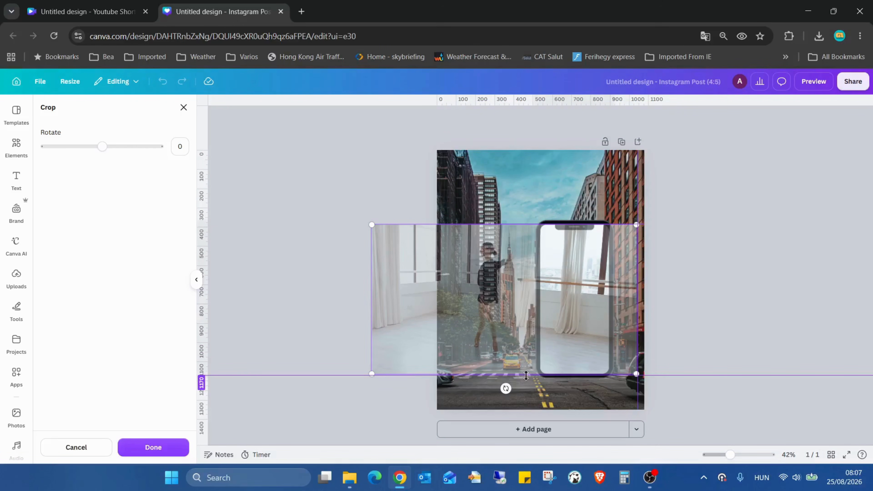
pyautogui.moveTo(526, 376); pyautogui.dragTo(523, 373)
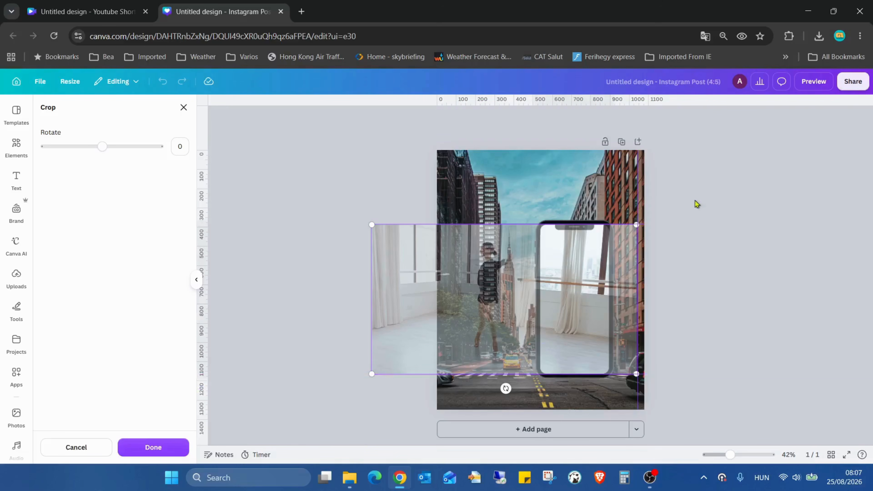
pyautogui.click(735, 190)
pyautogui.click(715, 171)
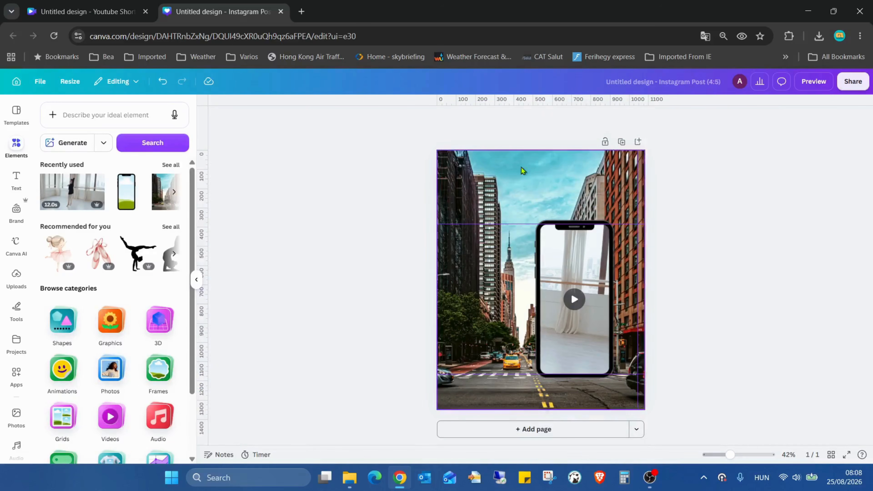
# - Add a second copy of the dancer video and move it up so its top edge sits on the upper guide
pyautogui.click(86, 194)
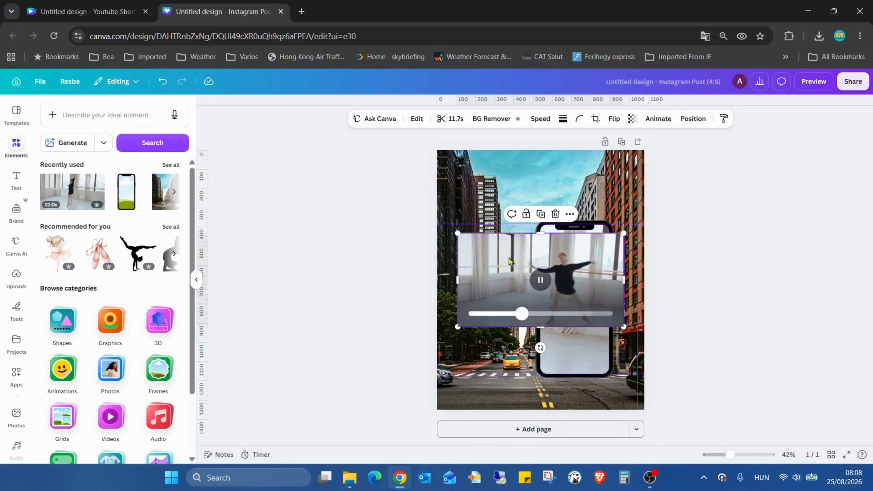
pyautogui.moveTo(515, 261); pyautogui.dragTo(494, 247)
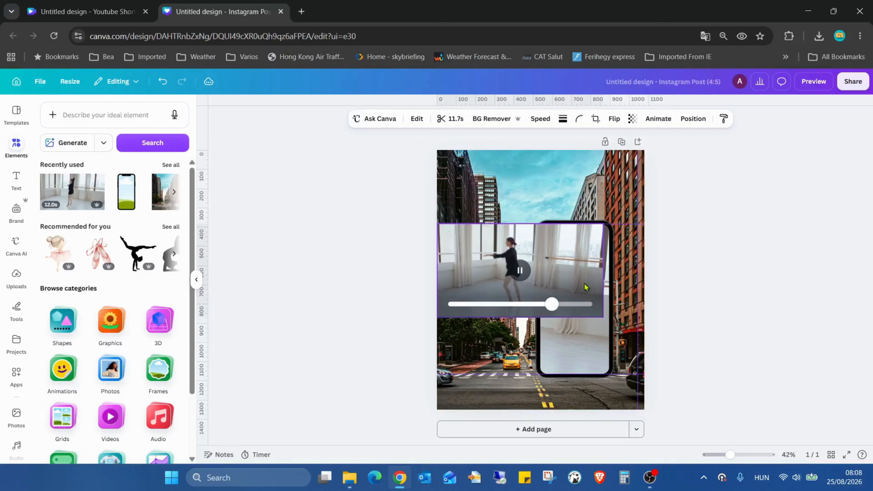
pyautogui.moveTo(585, 286)
pyautogui.mouseDown()
pyautogui.moveTo(576, 259)
pyautogui.moveTo(579, 274)
pyautogui.mouseUp()
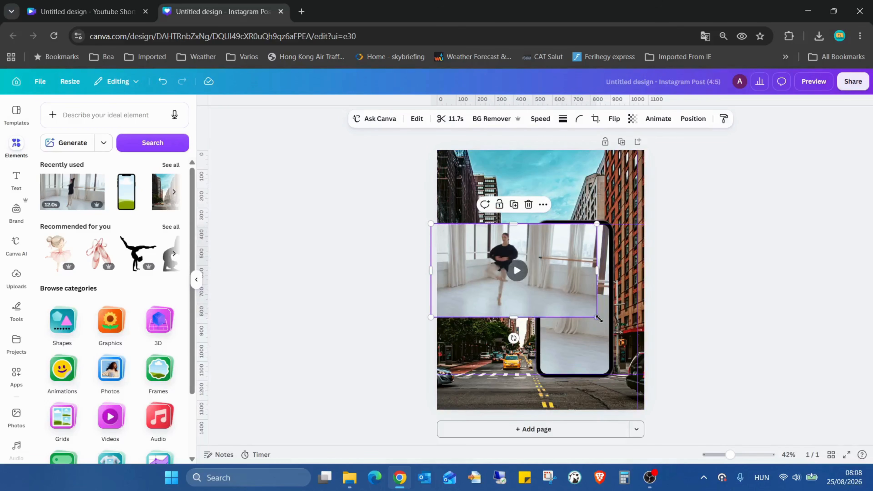
# - Enlarge the second dancer video and align its edges to the guides so it matches the framed clip's full extent
pyautogui.moveTo(598, 318); pyautogui.dragTo(697, 371)
pyautogui.moveTo(650, 302); pyautogui.dragTo(595, 302)
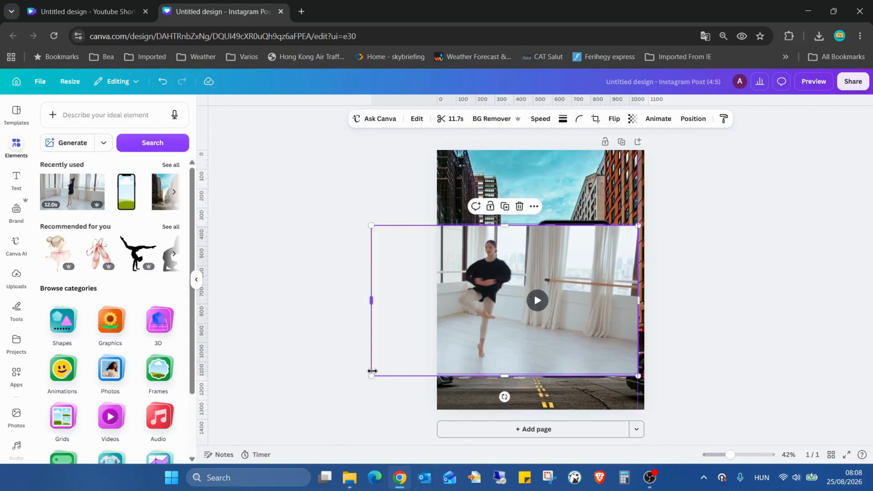
pyautogui.moveTo(374, 370); pyautogui.dragTo(373, 374)
pyautogui.moveTo(596, 335)
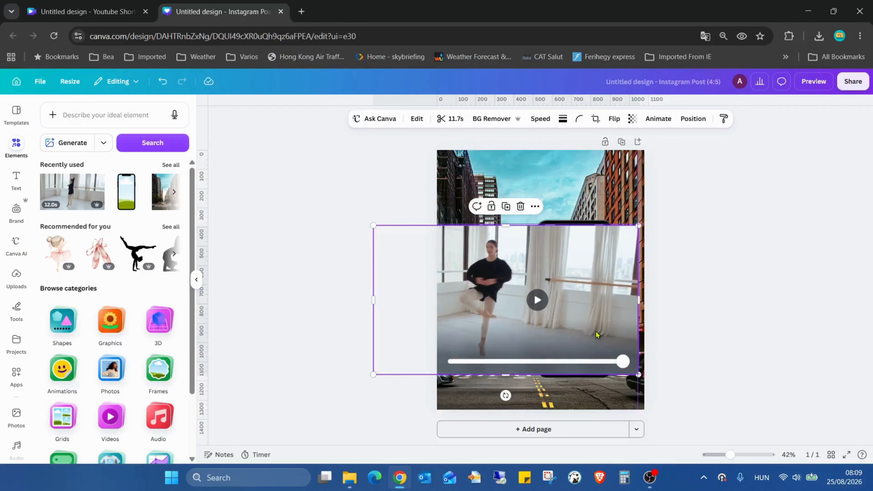
pyautogui.moveTo(602, 296); pyautogui.dragTo(599, 289)
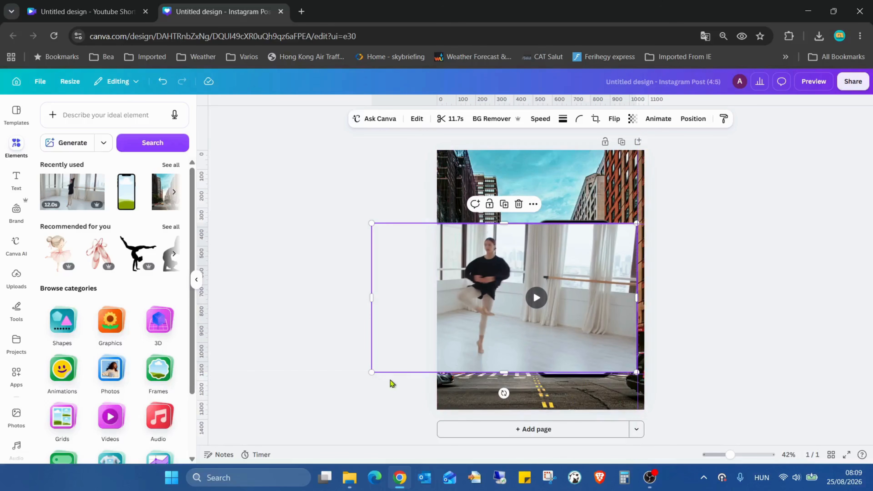
pyautogui.moveTo(373, 372); pyautogui.dragTo(369, 373)
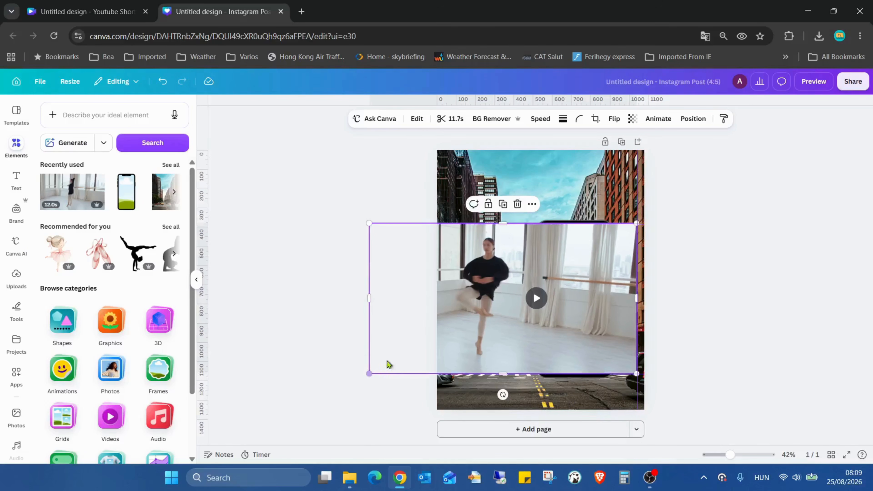
pyautogui.click(662, 318)
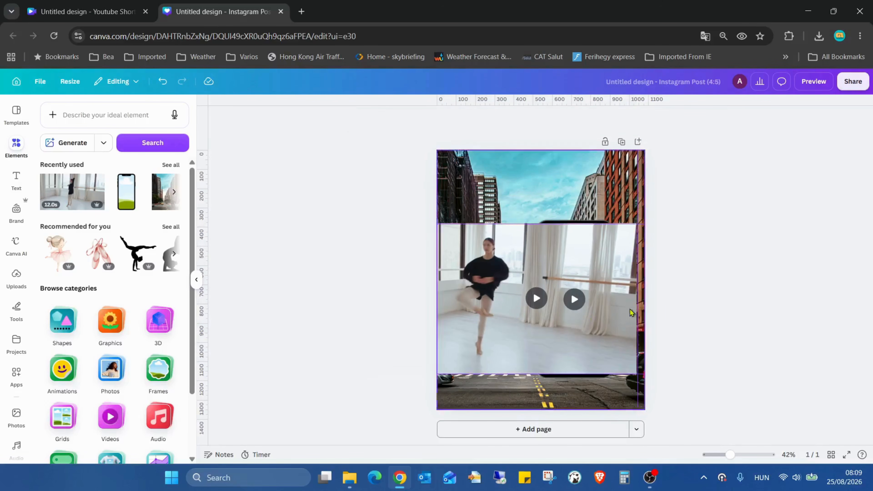
# - Remove the background from the second dancer video lying over the phone frame
pyautogui.click(557, 265)
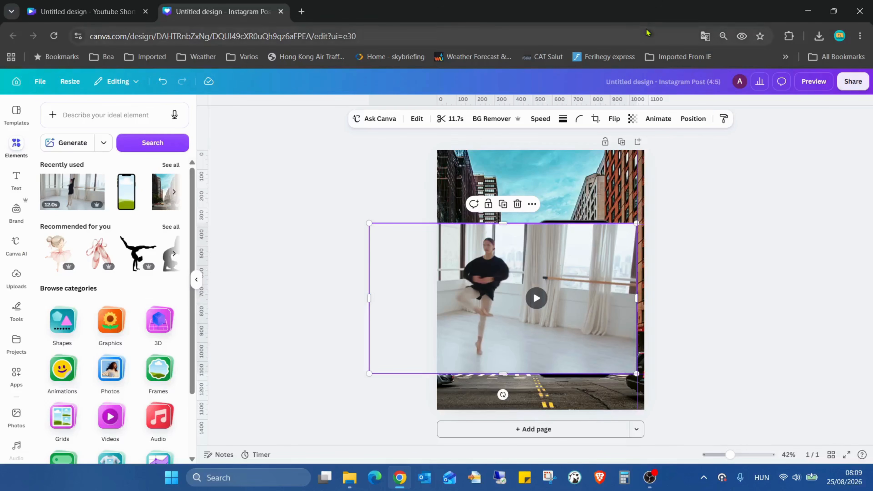
pyautogui.click(496, 118)
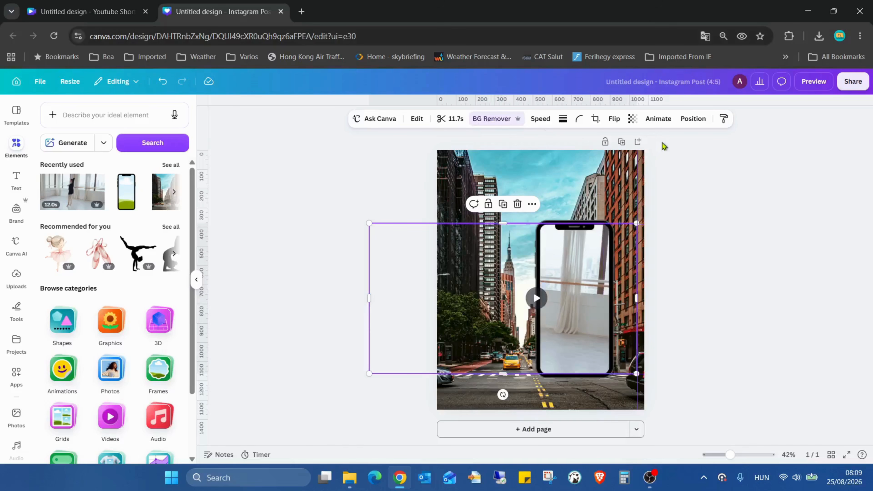
pyautogui.click(762, 312)
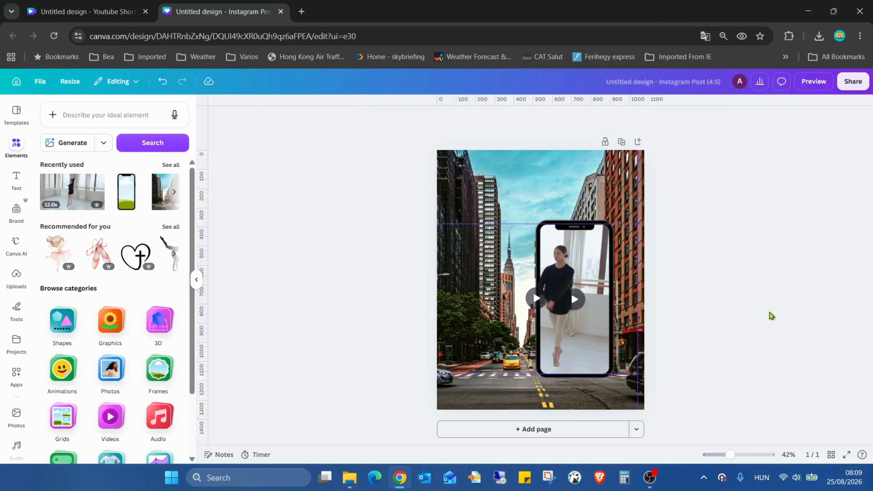
# - Present the design full screen and play the animation to check the dancer stepping out of the phone
pyautogui.click(846, 454)
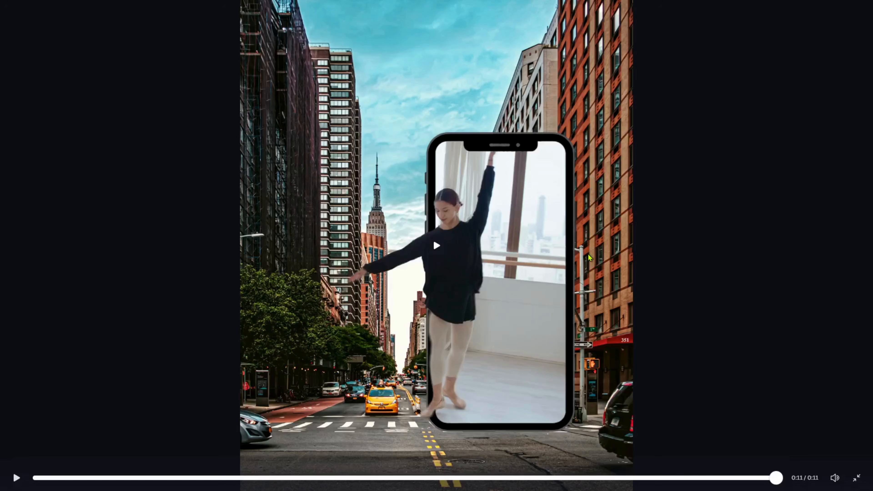
pyautogui.click(495, 241)
pyautogui.click(497, 305)
pyautogui.click(507, 235)
pyautogui.click(505, 224)
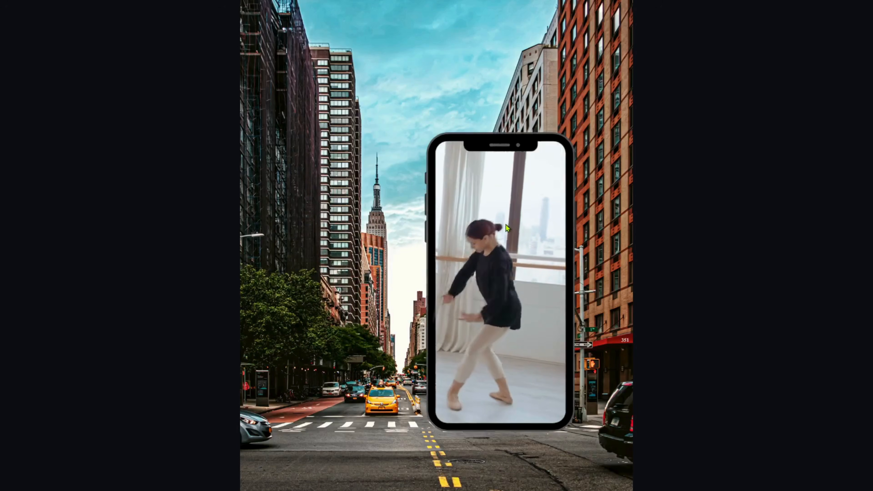